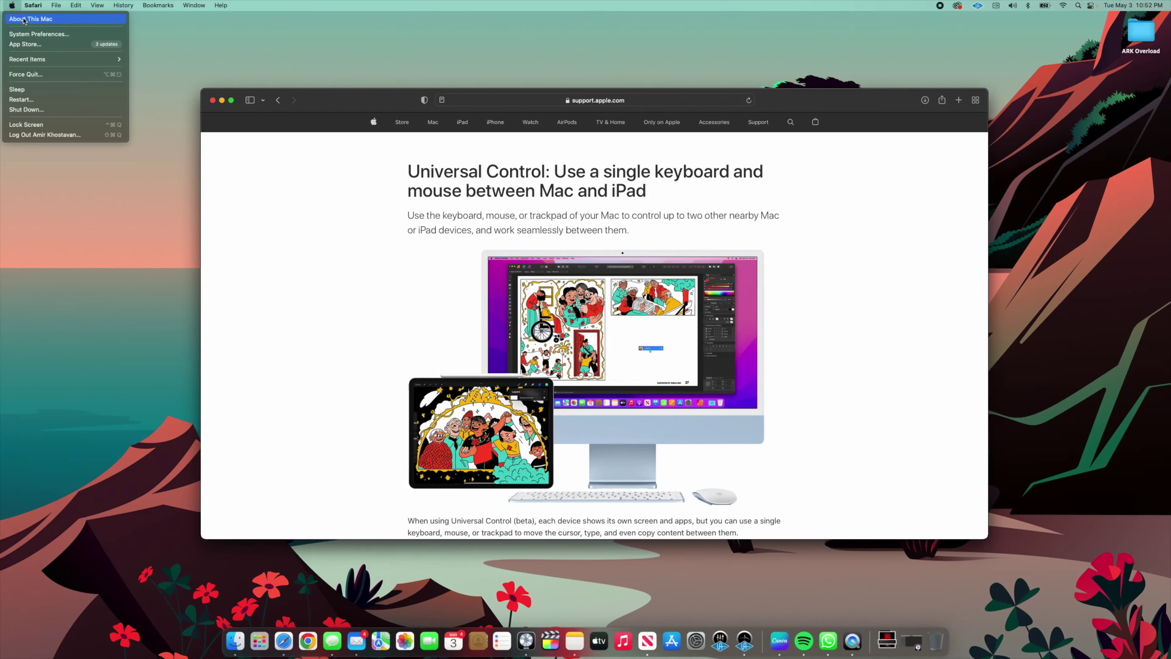
Check this Mac's details in About This Mac, then scroll Apple's Universal Control support page.
{"action": "left_click", "coordinate": [37, 28]}
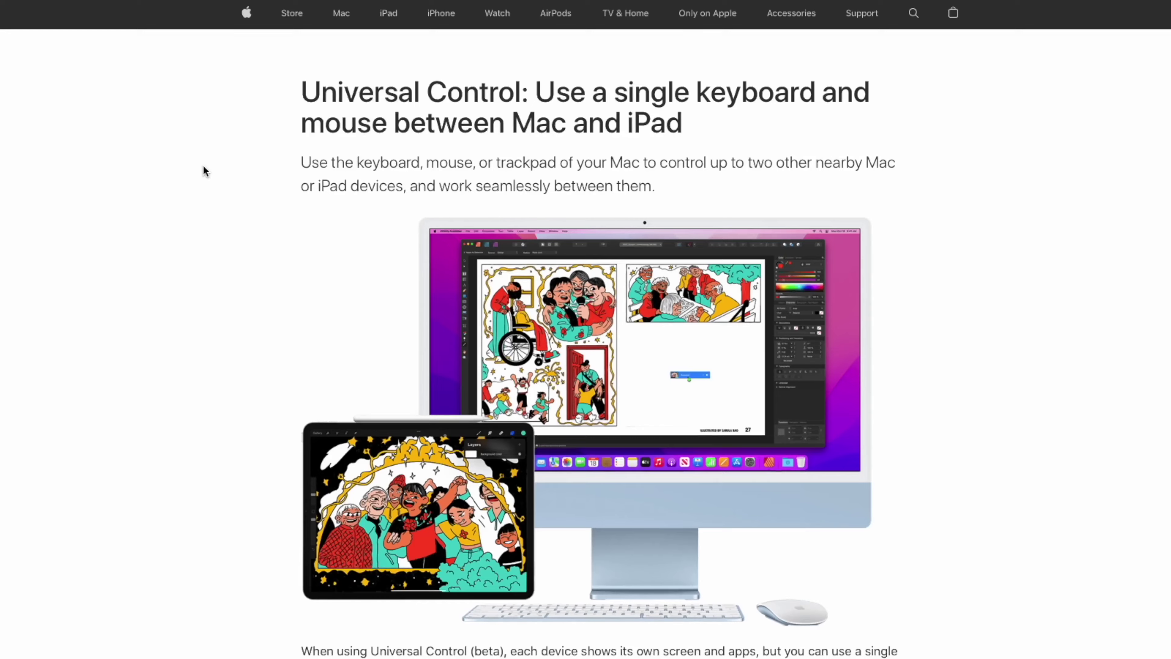
{"action": "scroll", "coordinate": [203, 170], "scroll_direction": "down", "scroll_amount": 3}
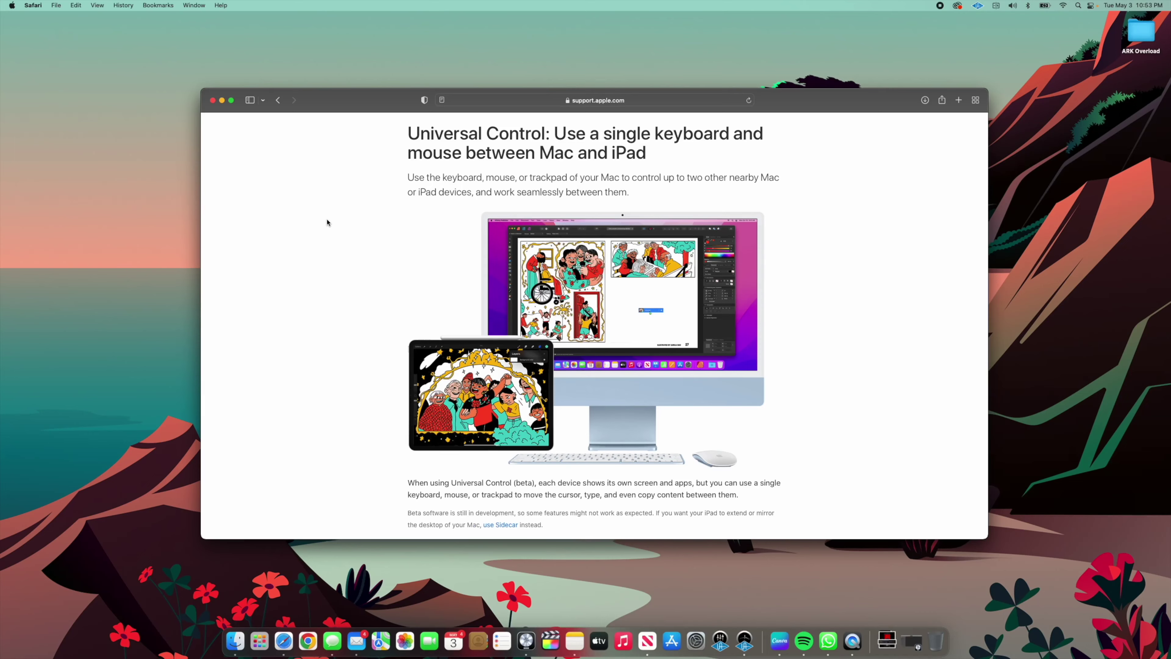
Scroll to the 'Turn on Universal Control' steps and open System Preferences from the Apple menu.
{"action": "scroll", "coordinate": [326, 223], "scroll_direction": "down", "scroll_amount": 4}
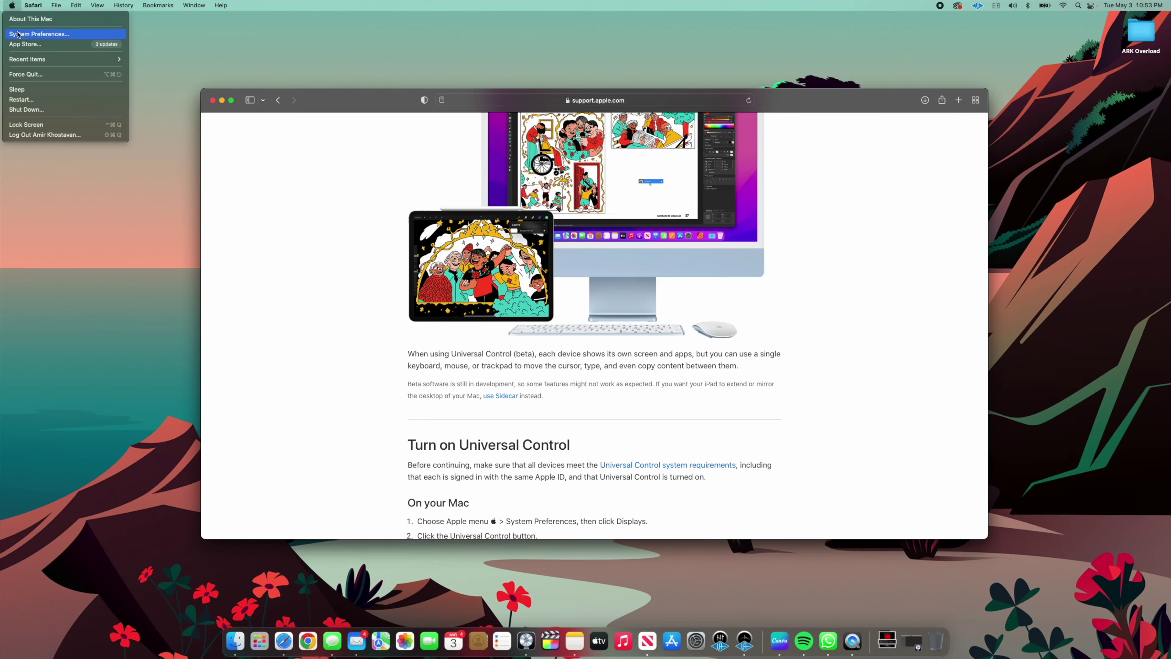
{"action": "left_click", "coordinate": [17, 35]}
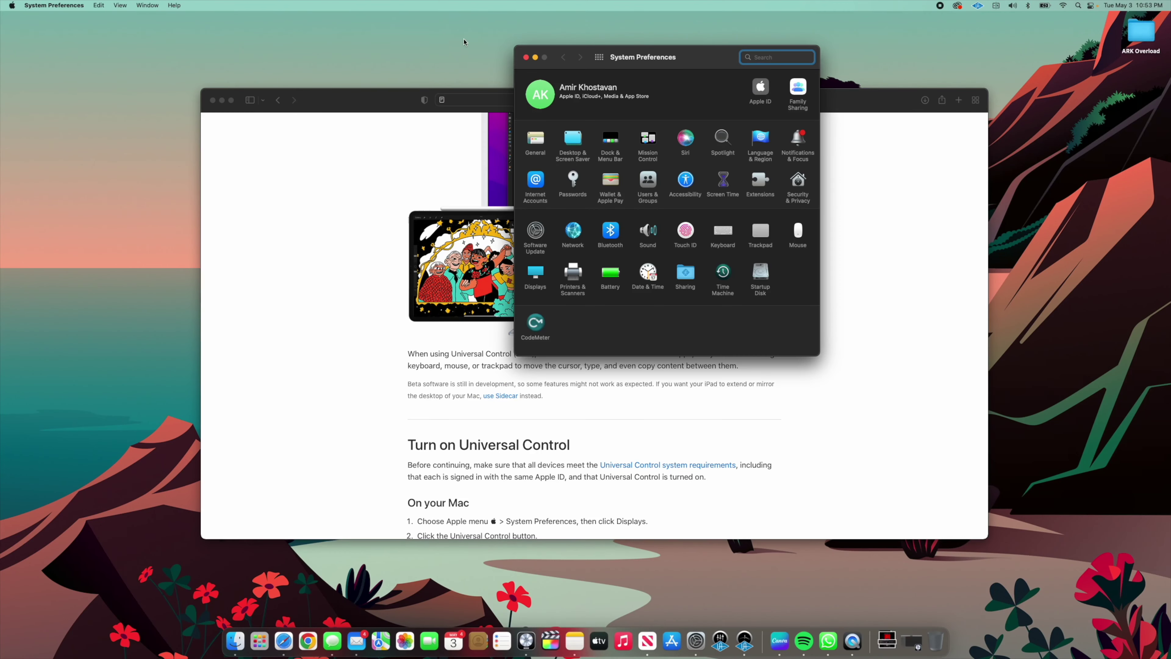
Move System Preferences over Safari and bring up the Displays pane's Universal Control options.
{"action": "left_click_drag", "start_coordinate": [685, 61], "coordinate": [540, 165]}
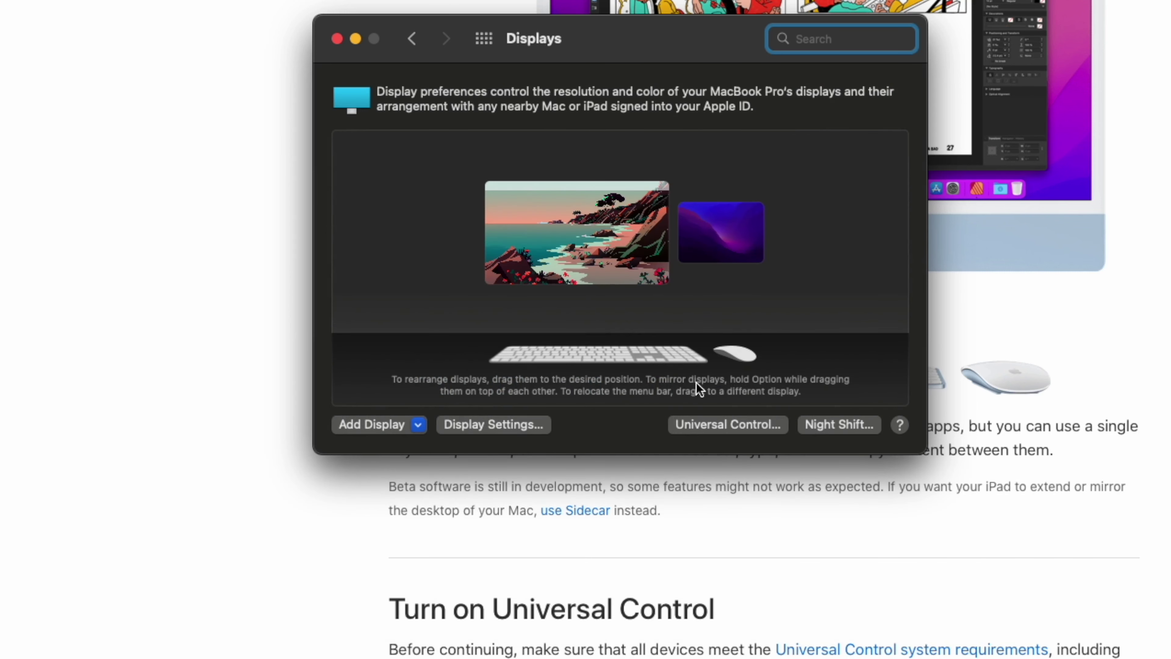
{"action": "left_click", "coordinate": [729, 424]}
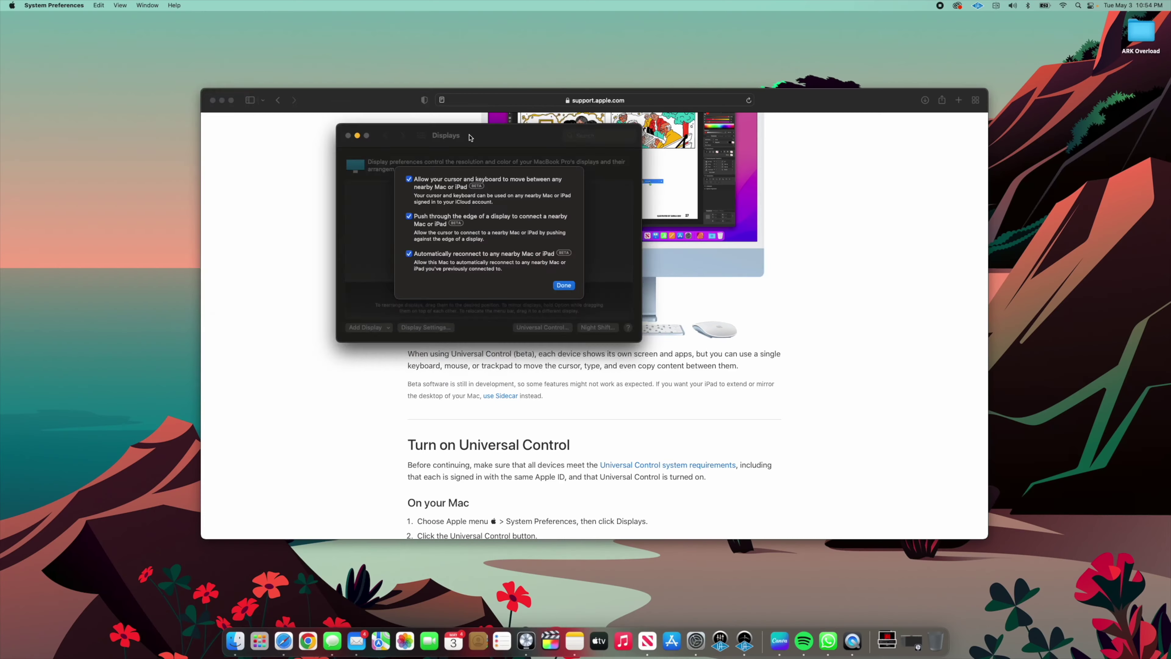
{"action": "left_click_drag", "start_coordinate": [470, 137], "coordinate": [199, 79]}
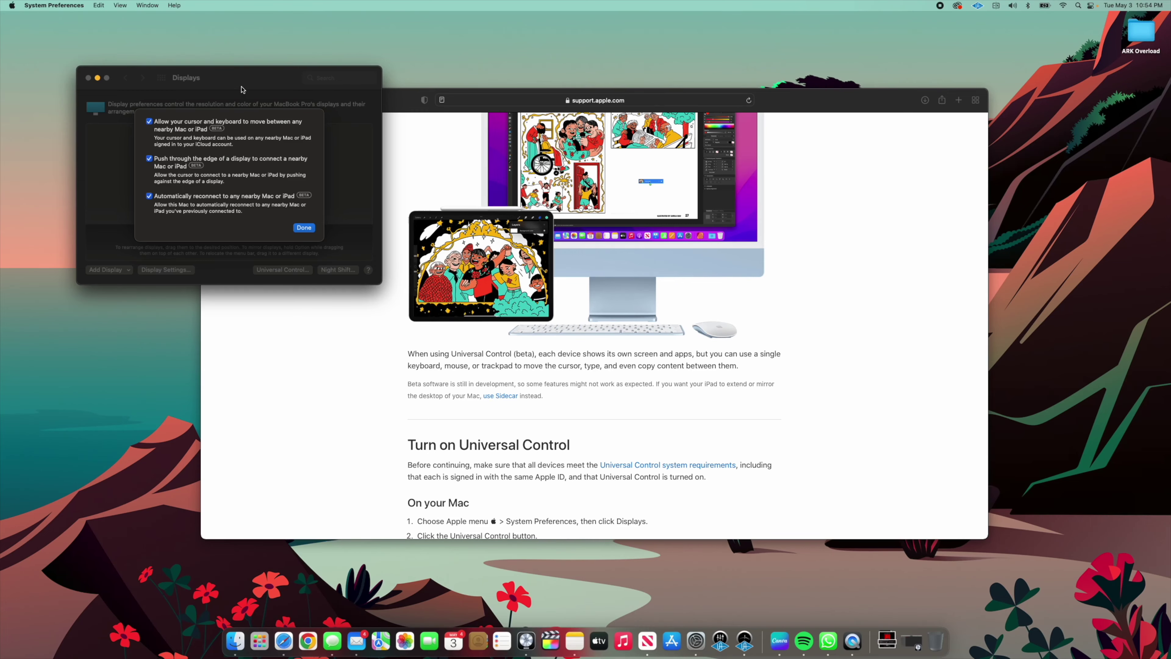
{"action": "left_click_drag", "start_coordinate": [242, 89], "coordinate": [577, 213]}
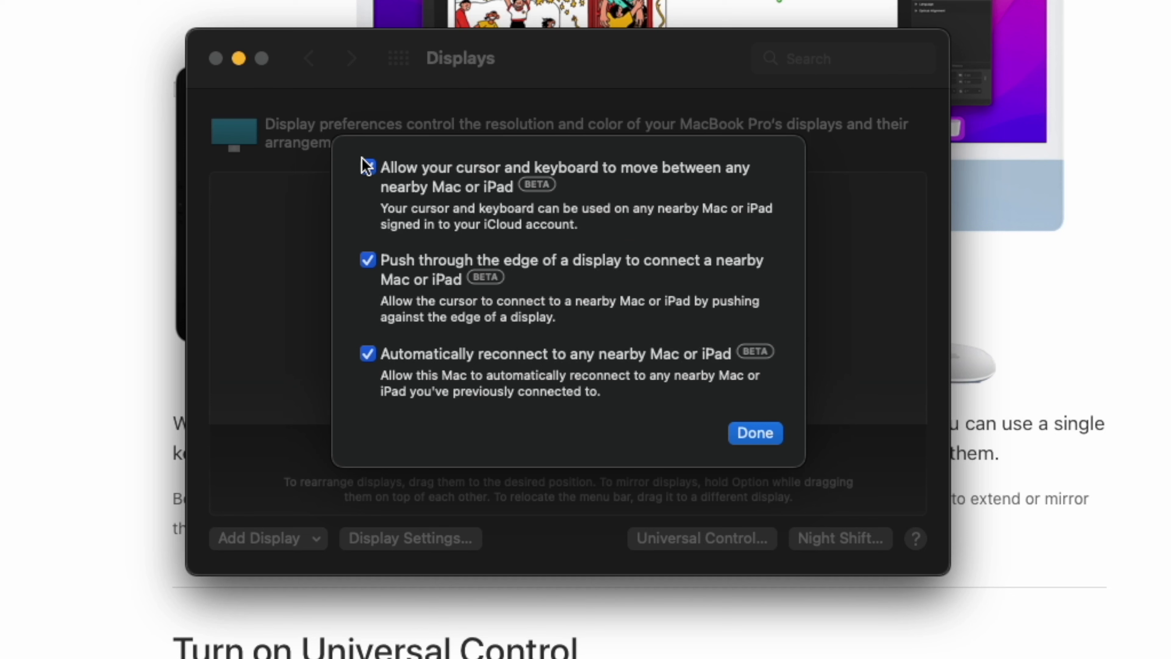
Accept all three Universal Control options and verify iPad Pro is checked under Add Display.
{"action": "left_click", "coordinate": [751, 434]}
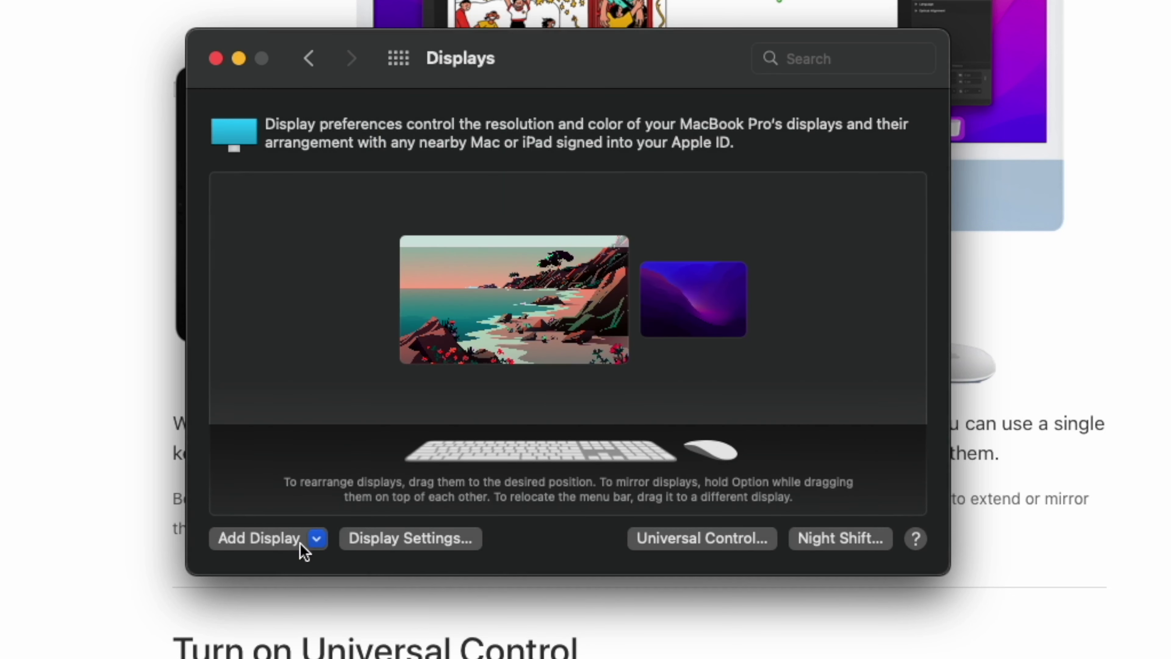
{"action": "left_click", "coordinate": [317, 539]}
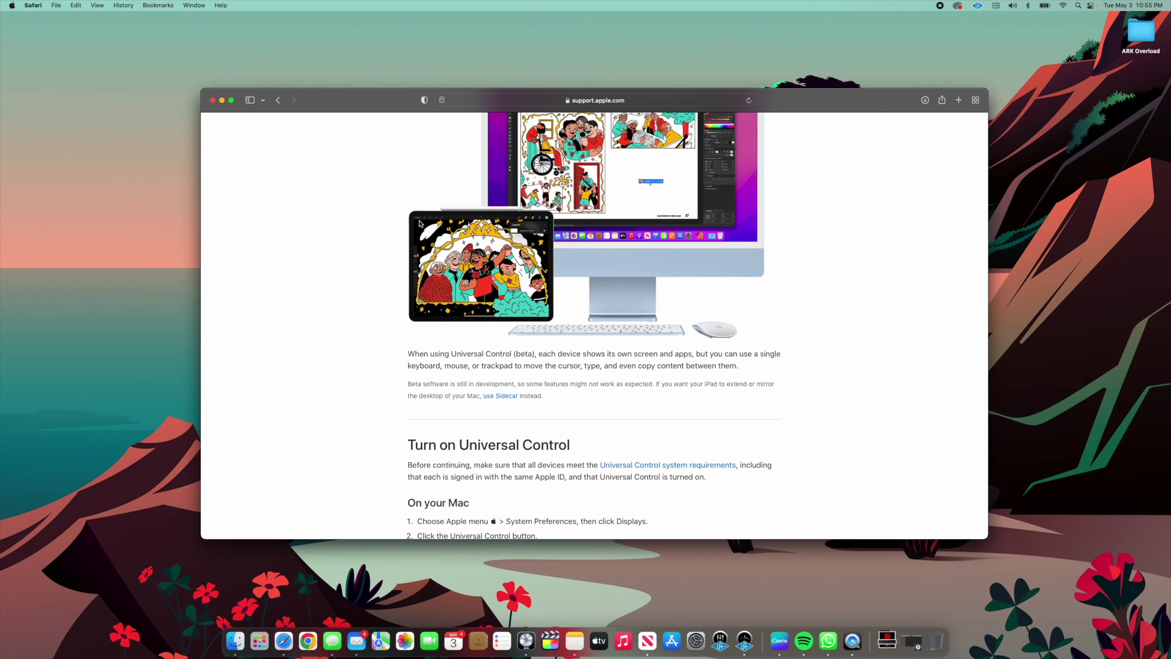
Hide Safari, reopen Displays, and arrange the iPad Pro to the left of the MacBook display.
{"action": "left_click", "coordinate": [220, 101]}
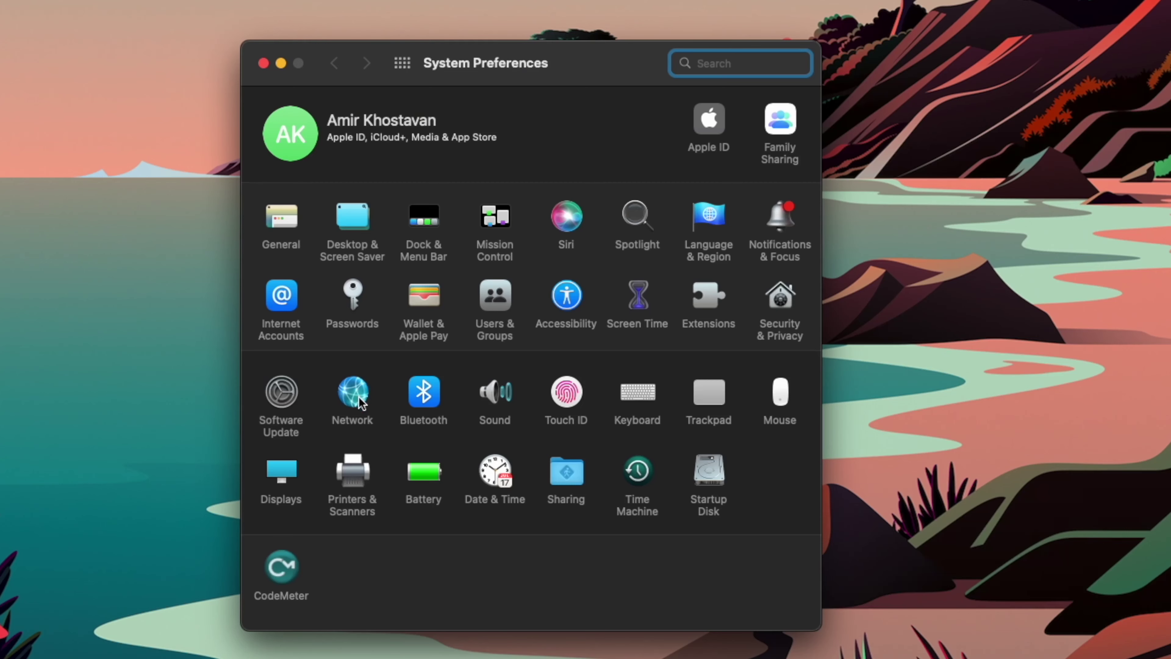
{"action": "left_click", "coordinate": [299, 475]}
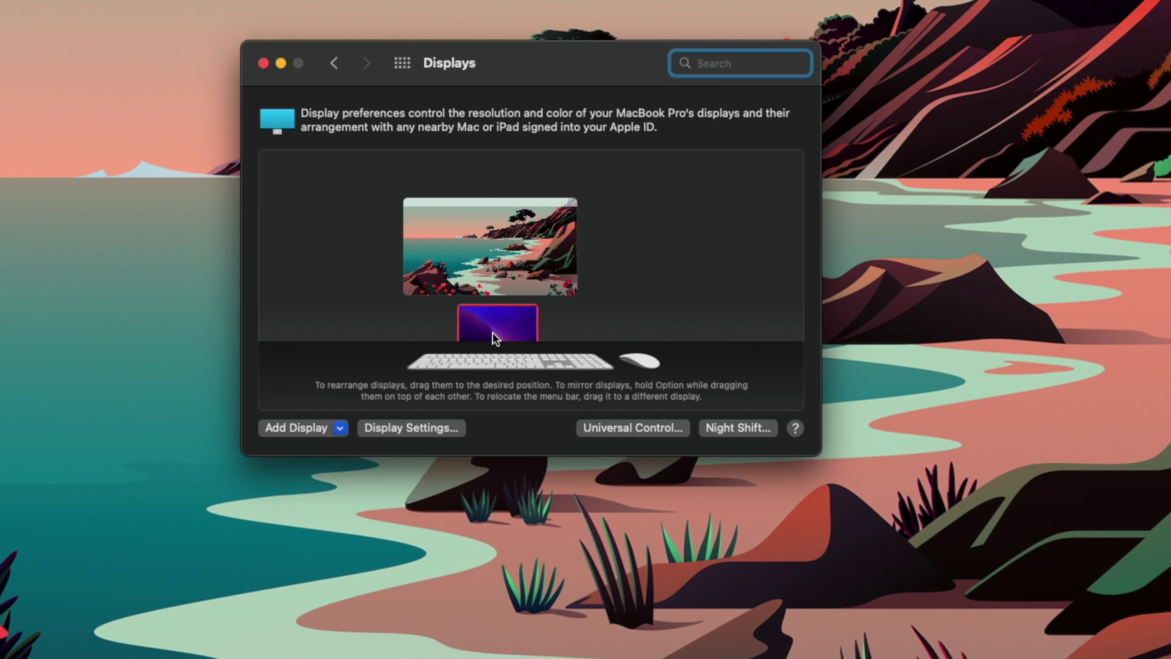
{"action": "left_click_drag", "start_coordinate": [495, 338], "coordinate": [367, 240]}
{"action": "left_click_drag", "start_coordinate": [435, 251], "coordinate": [711, 241]}
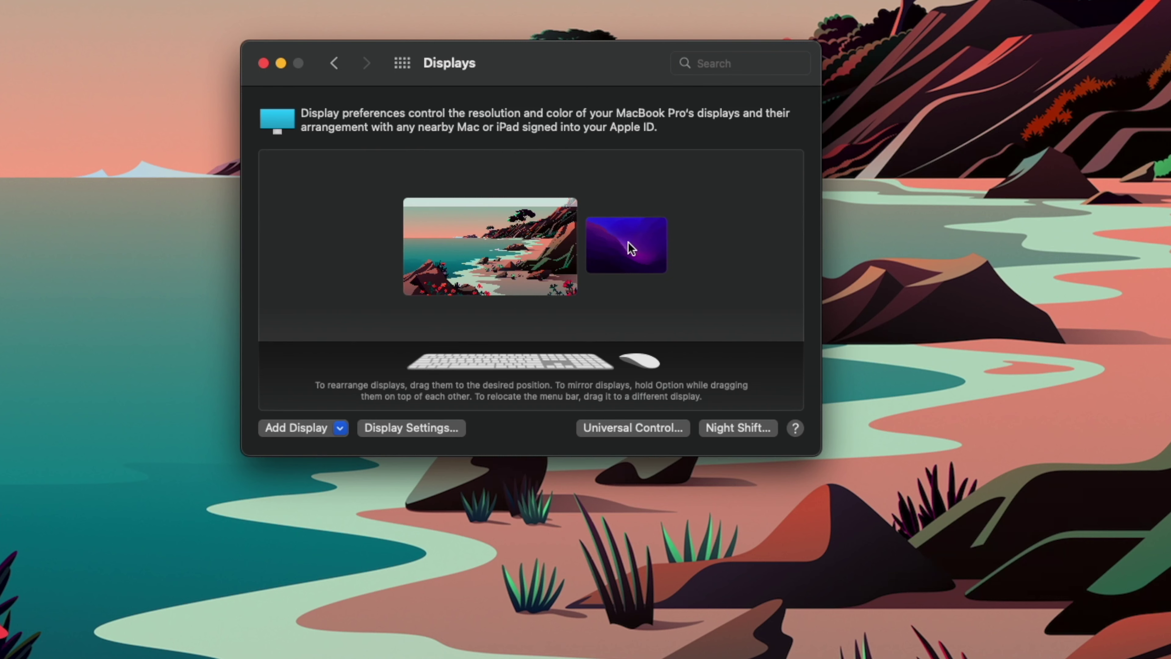
{"action": "left_click_drag", "start_coordinate": [633, 245], "coordinate": [379, 261]}
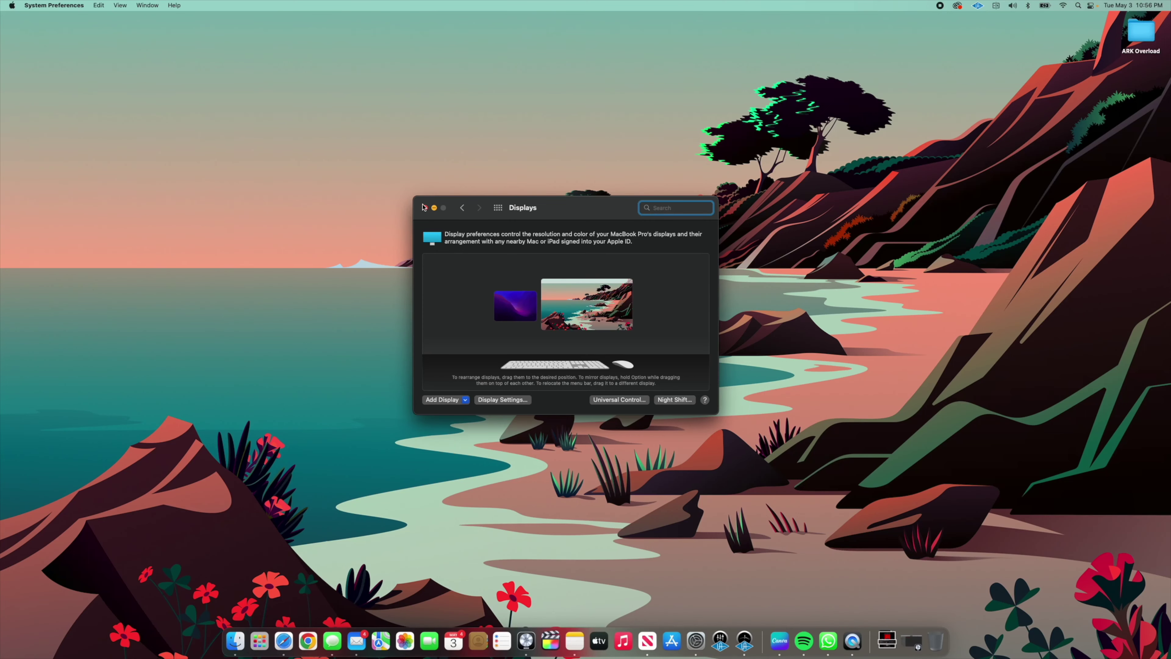
Close Displays and launch Notes on the iPad from its widget.
{"action": "left_click", "coordinate": [424, 207]}
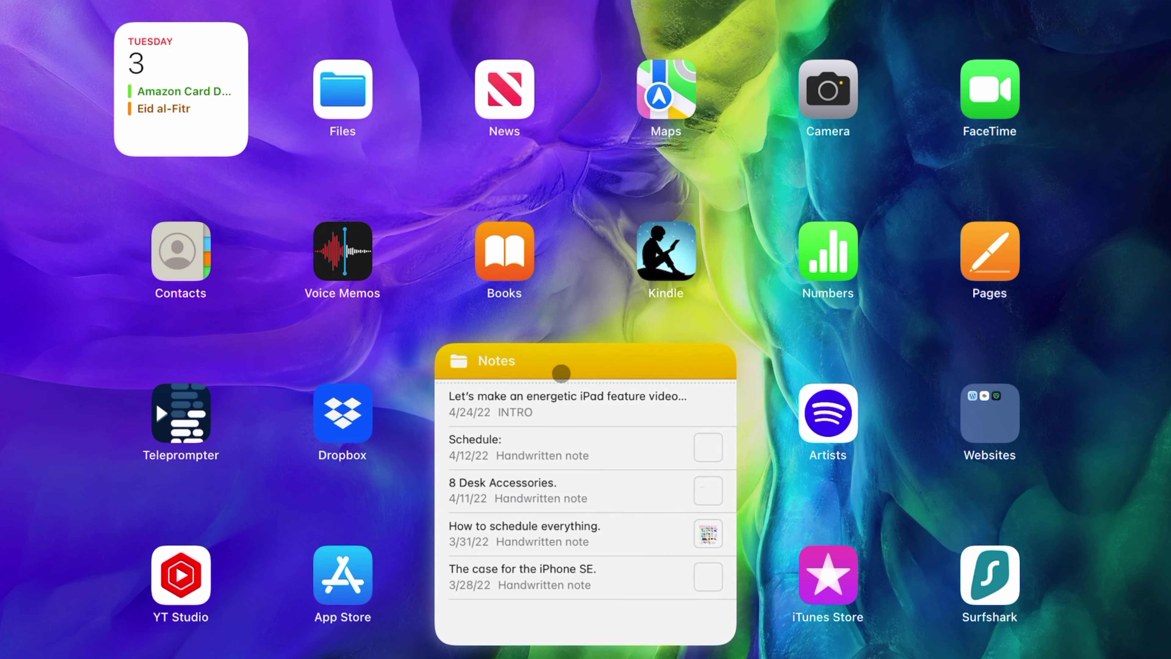
{"action": "left_click", "coordinate": [561, 373]}
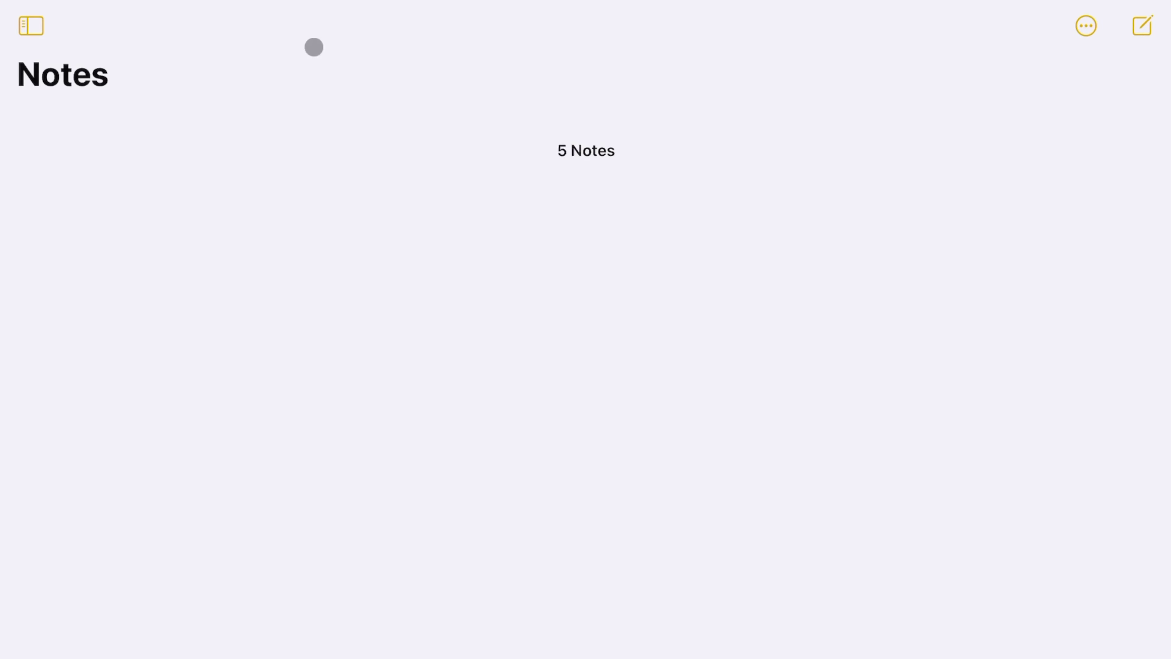
Start a new iPad note and type 'I am g' using the Mac keyboard.
{"action": "left_click", "coordinate": [1139, 37]}
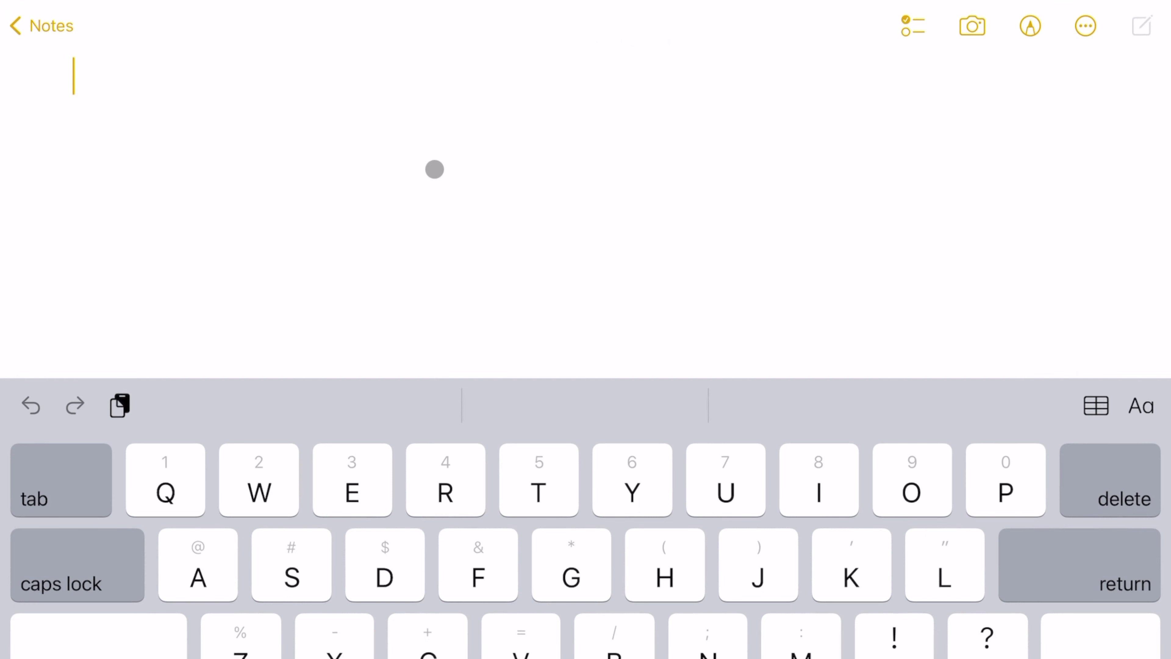
{"action": "type", "text": "I am g"}
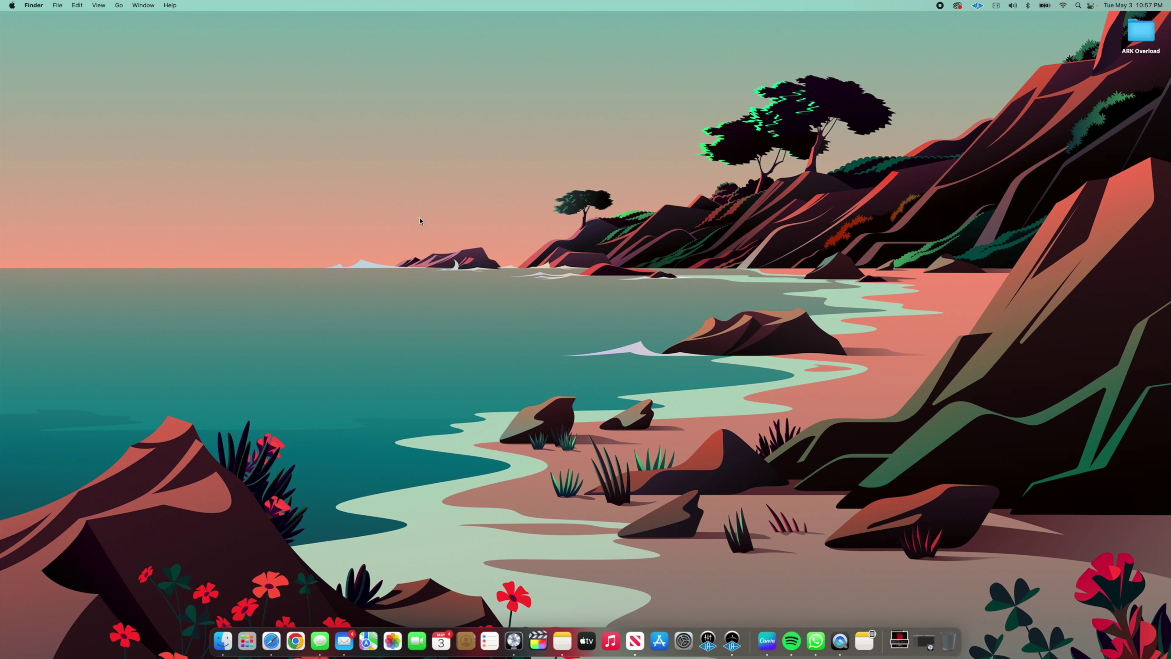
Open Safari from the Dock and load variety.com from the address bar.
{"action": "left_click", "coordinate": [272, 640]}
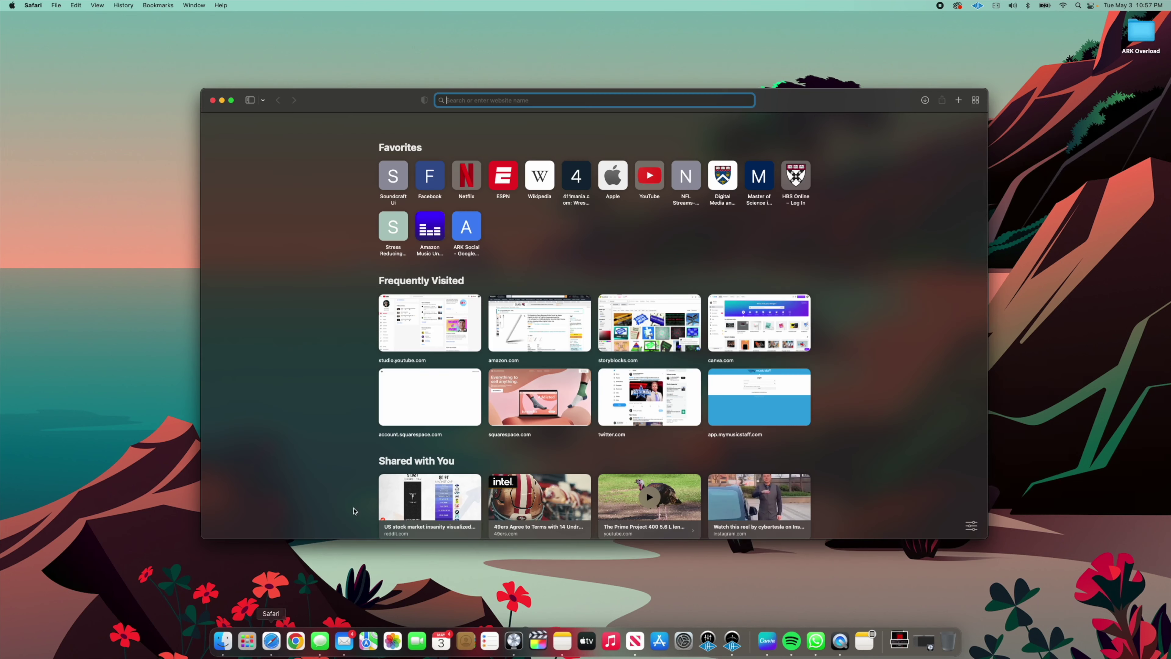
{"action": "type", "text": "variety.com"}
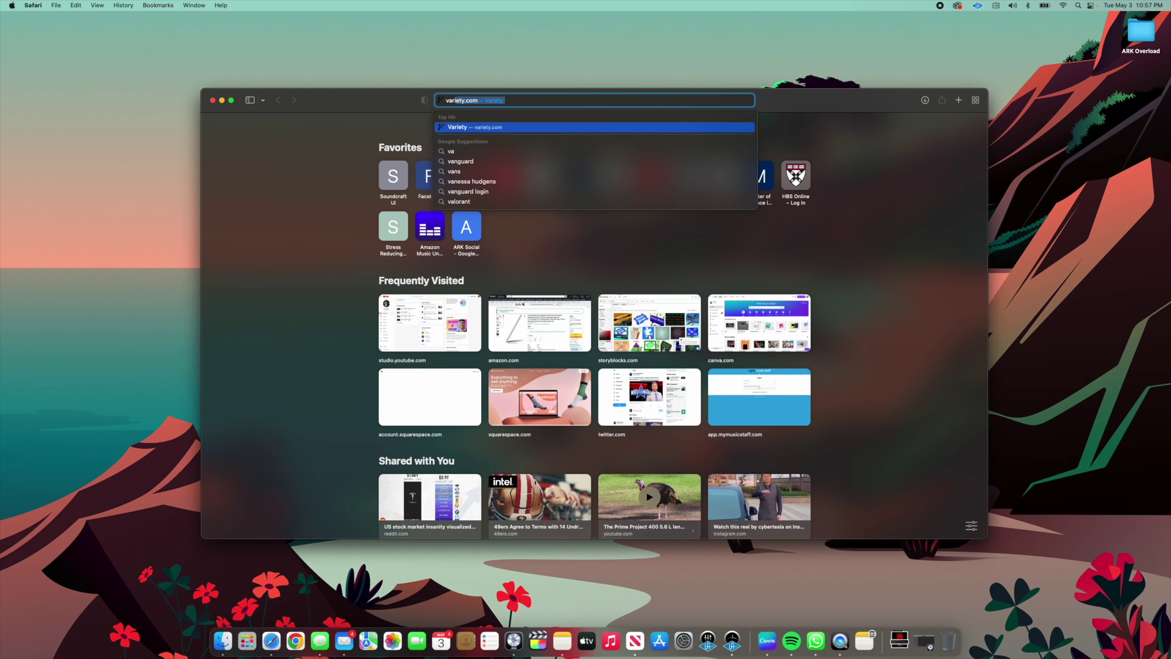
{"action": "key", "text": "Return"}
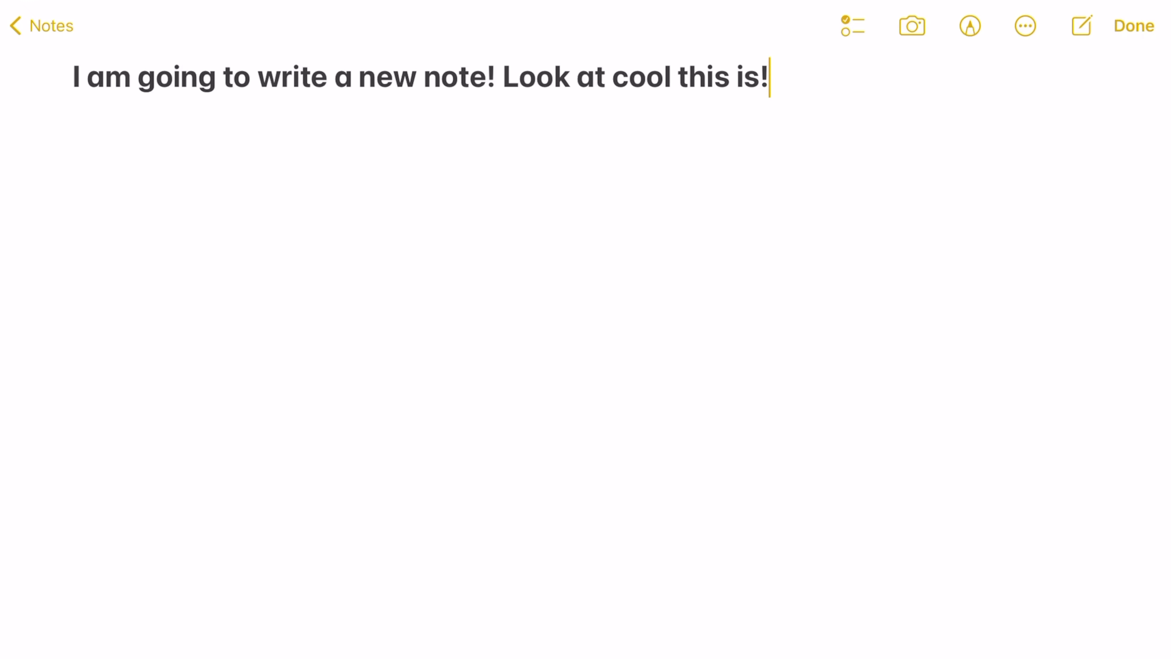
Swipe away Notes, Settings, Slack and Logic Remote in the iPad app switcher.
{"action": "key", "text": "super+Up"}
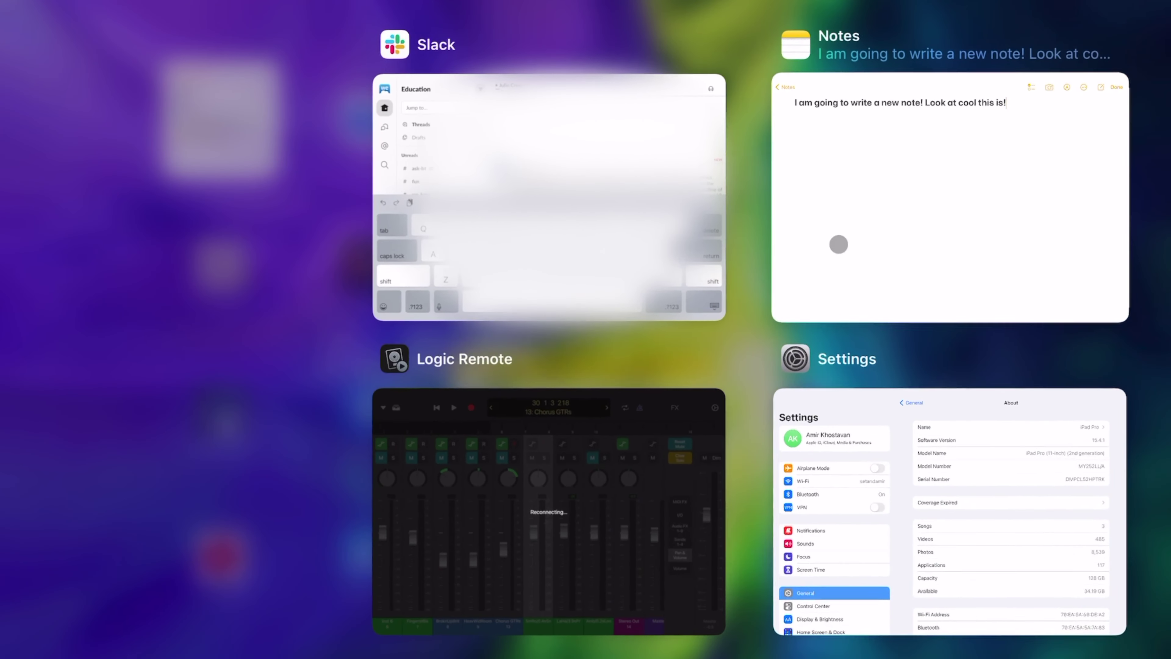
{"action": "left_click_drag", "start_coordinate": [839, 244], "coordinate": [826, 69]}
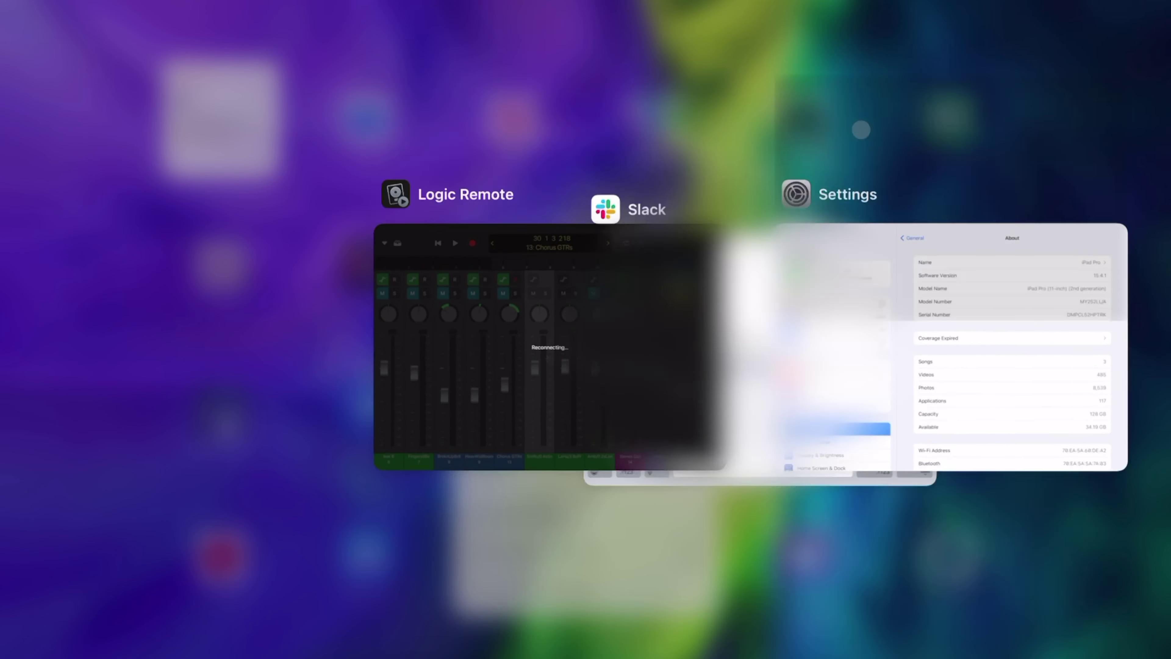
{"action": "left_click_drag", "start_coordinate": [883, 265], "coordinate": [884, 42]}
{"action": "left_click_drag", "start_coordinate": [945, 208], "coordinate": [946, 19]}
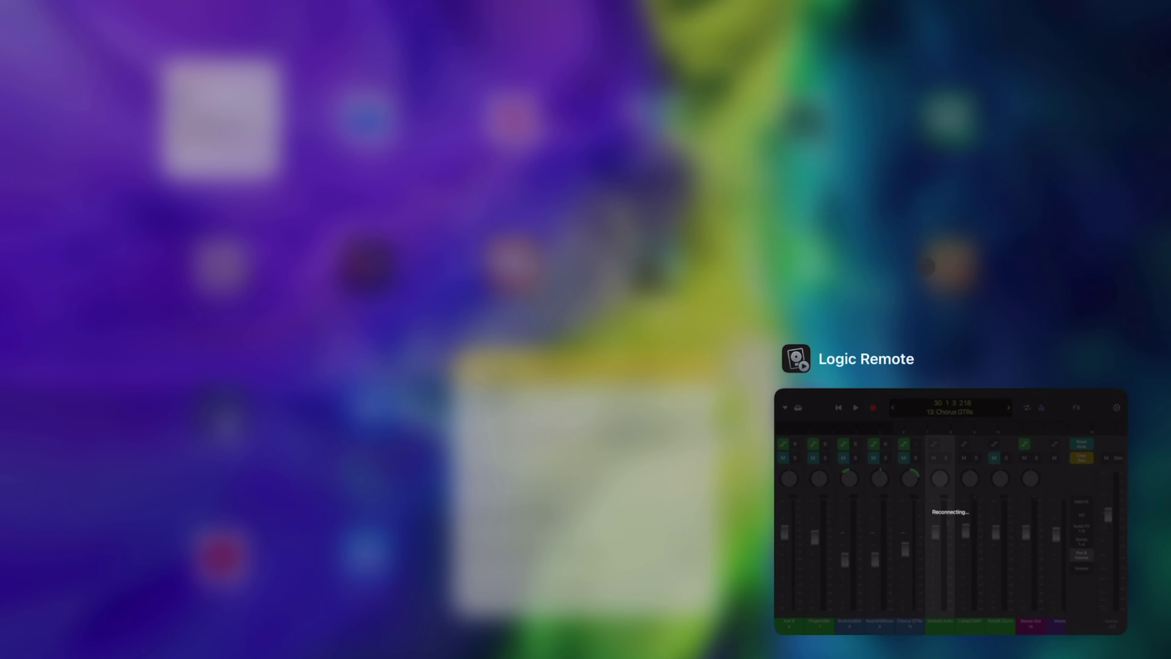
{"action": "left_click_drag", "start_coordinate": [930, 278], "coordinate": [930, 47]}
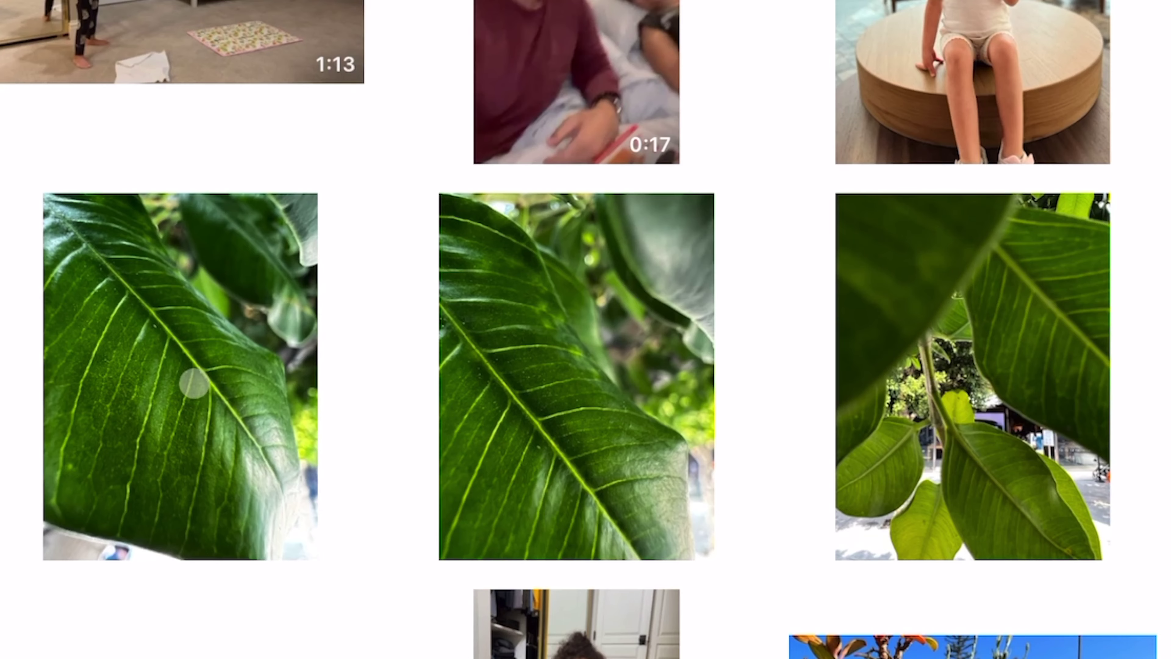
Drag the leaf photo from iPad Photos to the Mac desktop as IMG_2071.jpeg and Quick Look it.
{"action": "left_click_drag", "start_coordinate": [194, 383], "coordinate": [945, 120]}
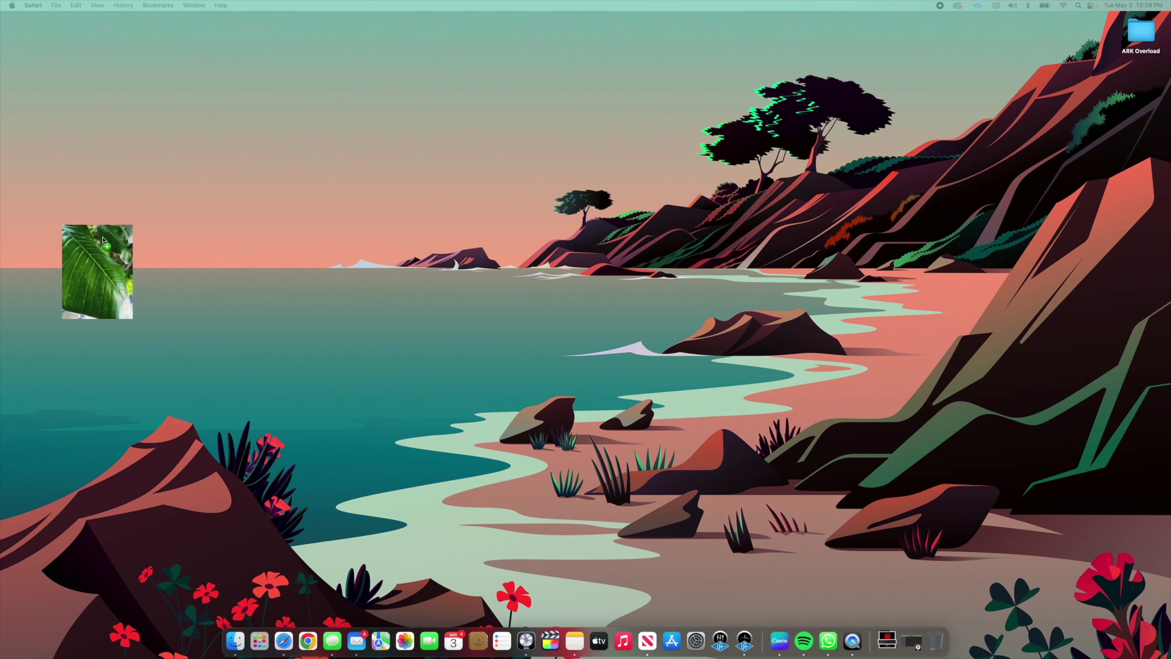
{"action": "left_click_drag", "start_coordinate": [99, 238], "coordinate": [871, 172]}
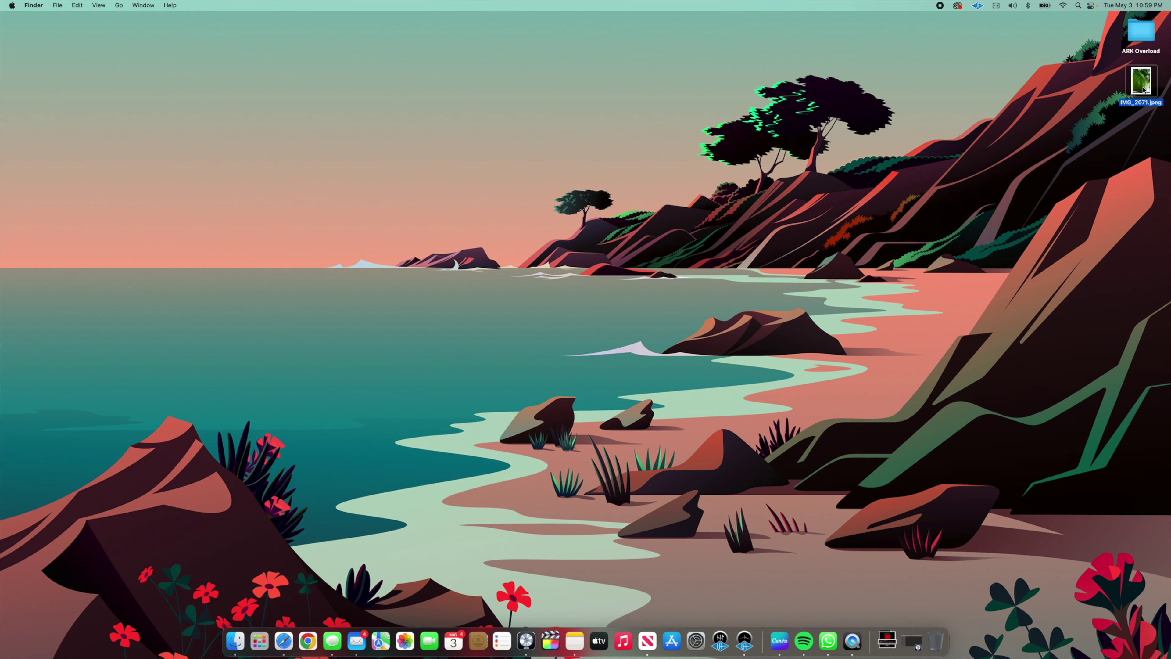
{"action": "key", "text": "space"}
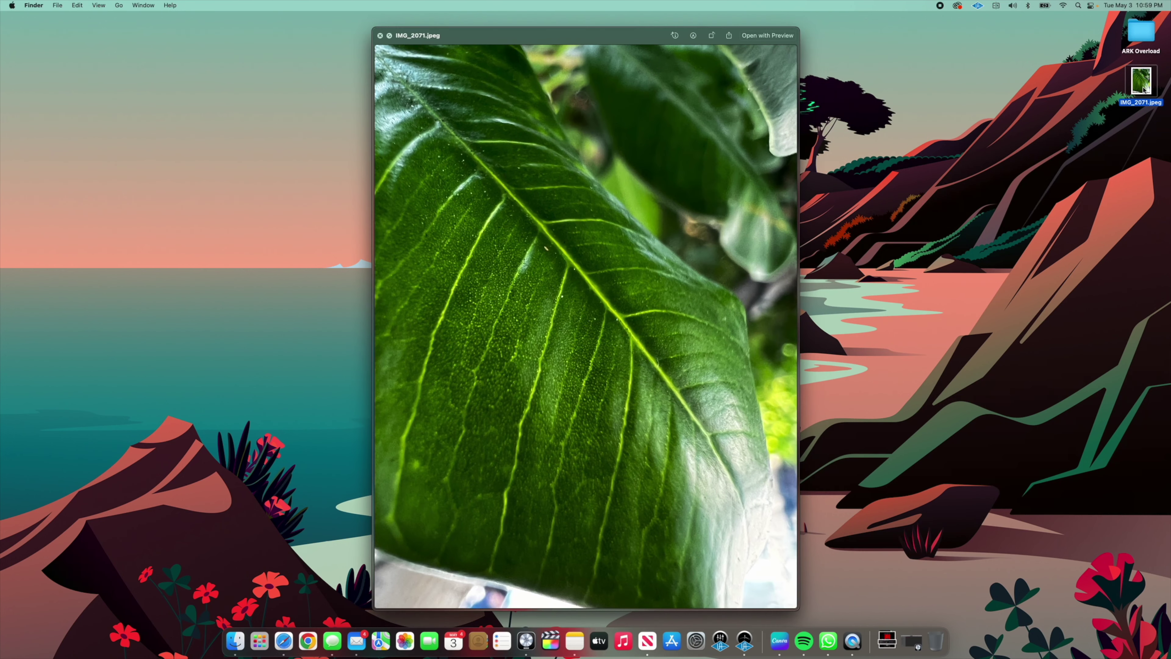